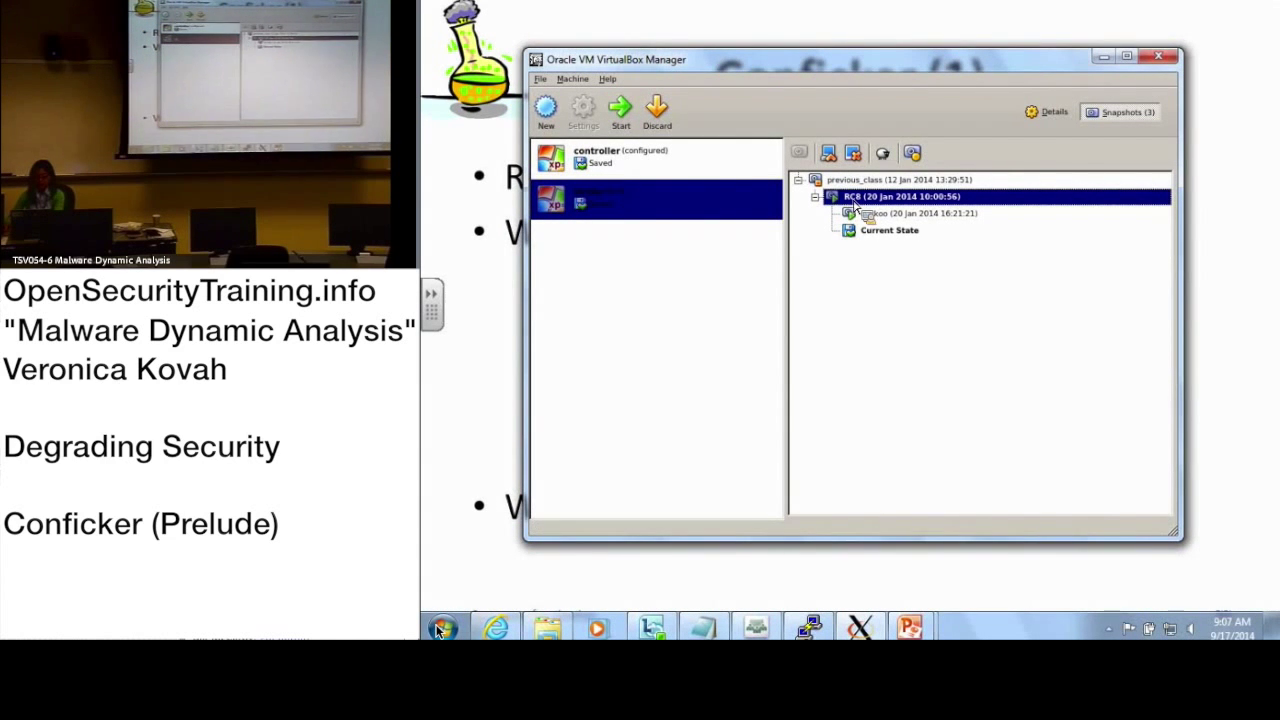
# Step: Start the victim XP VM from its snapshot, maximize it, and open the MalwareClass desktop folder
pyautogui.click(632, 137)
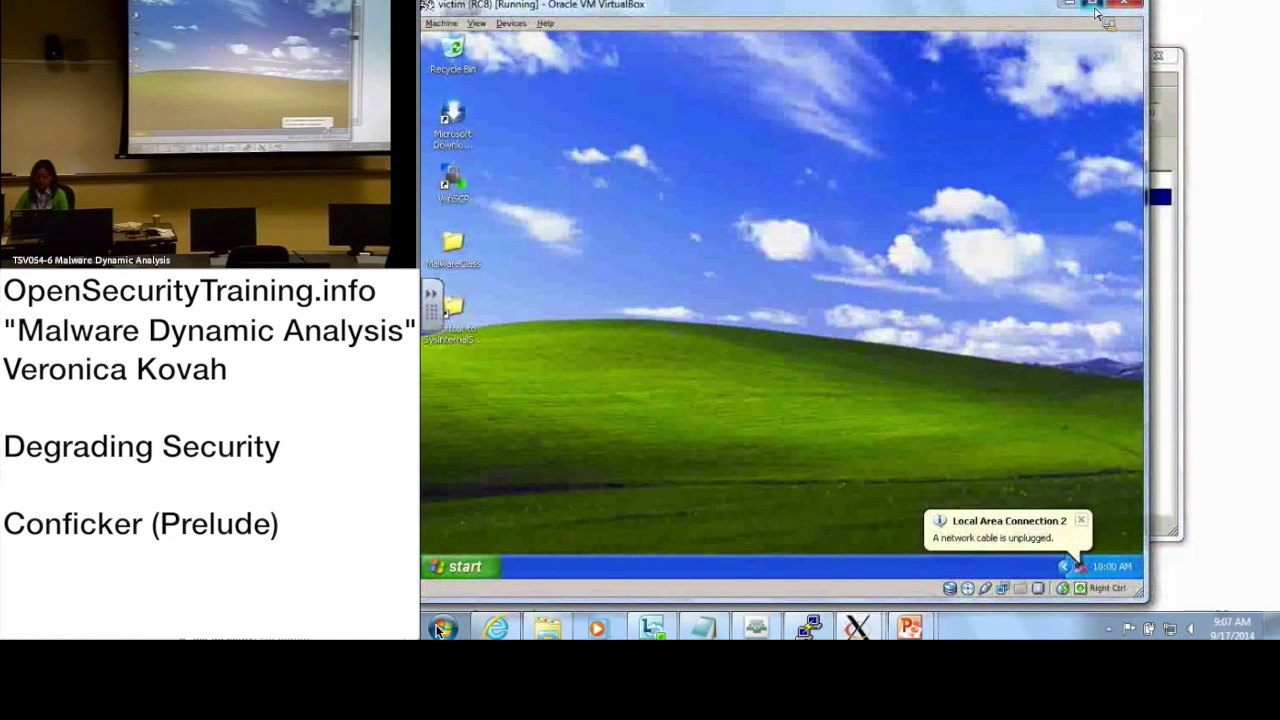
pyautogui.click(1094, 8)
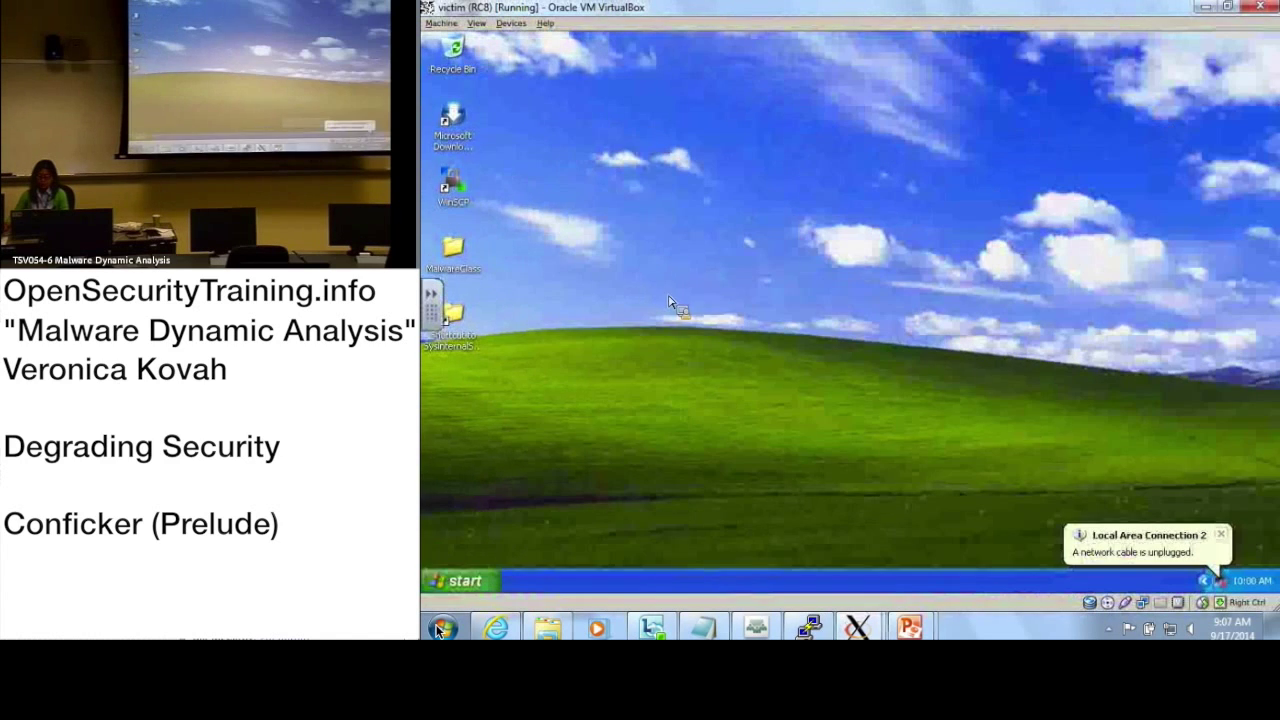
pyautogui.doubleClick(455, 250)
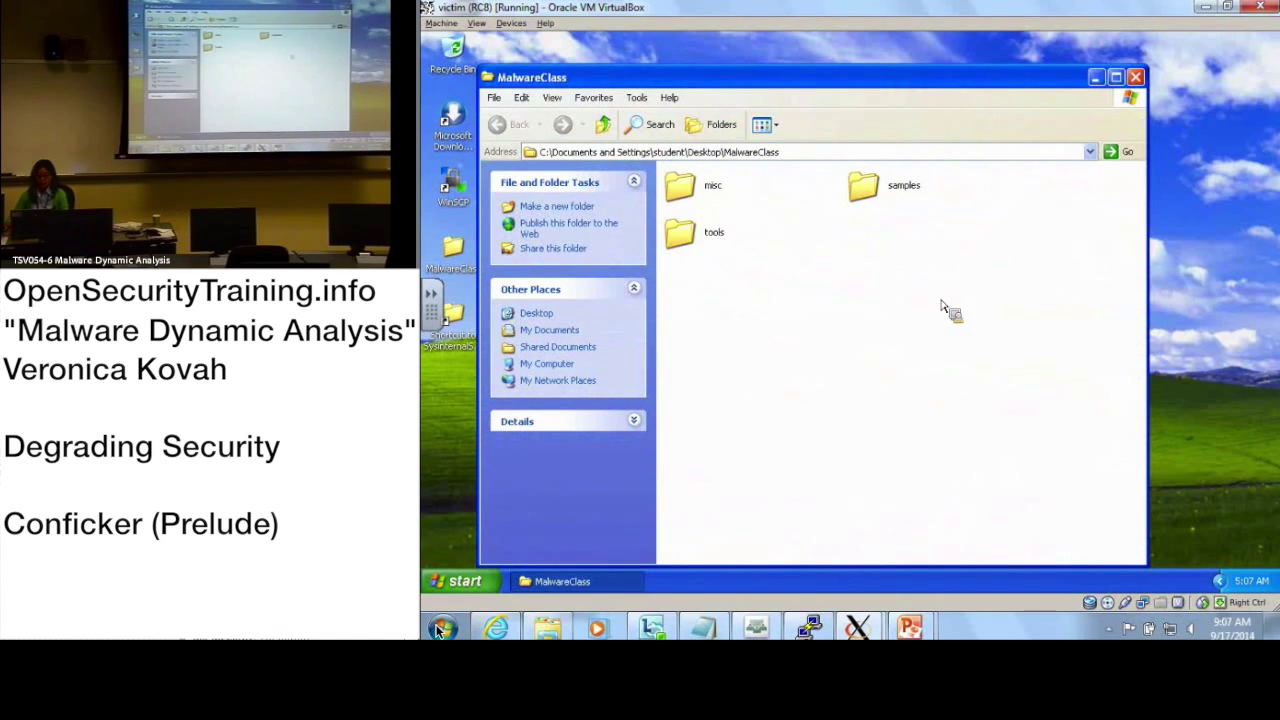
# Step: Open samples\conficker and run malware.exe, which fails as not a valid Win32 application
pyautogui.doubleClick(862, 192)
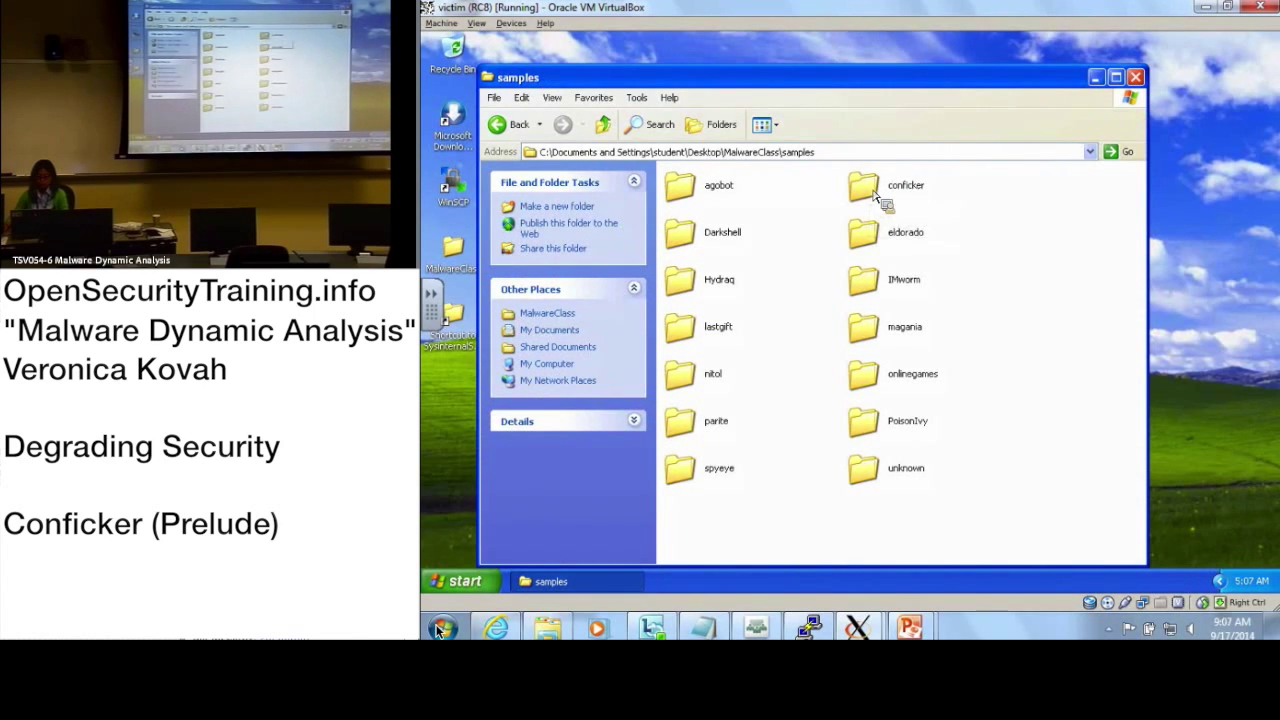
pyautogui.click(902, 196)
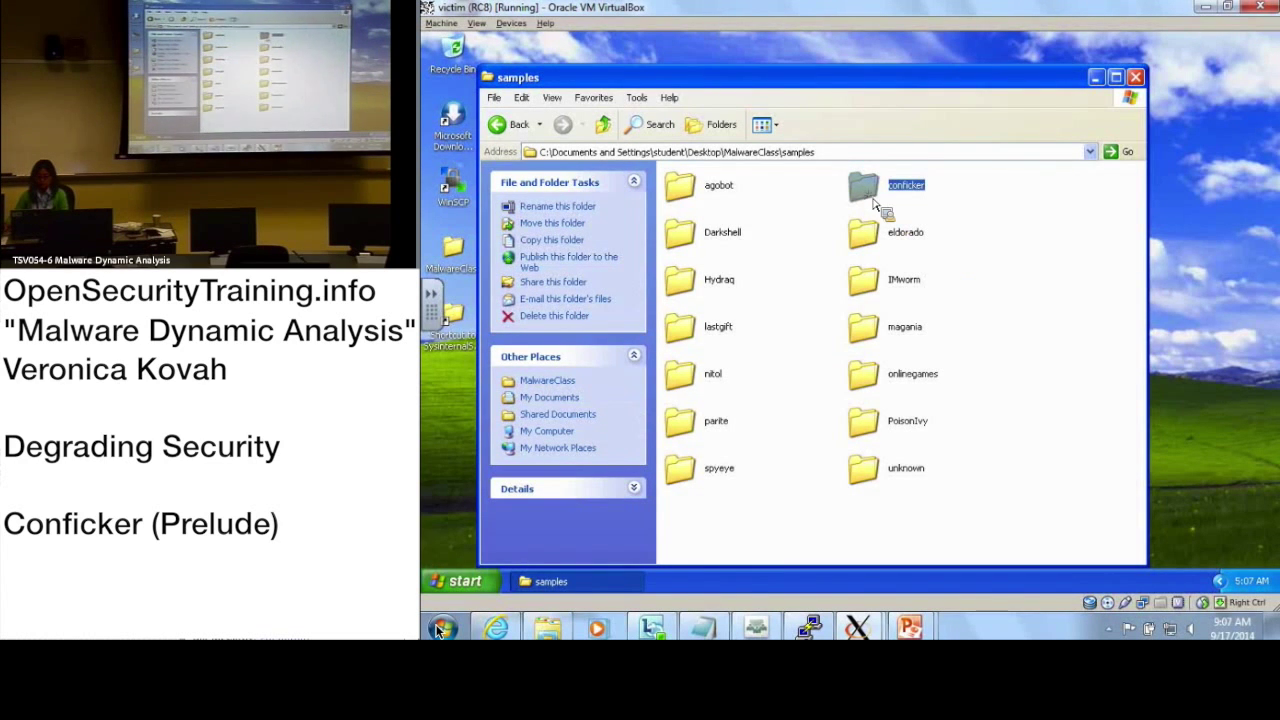
pyautogui.doubleClick(877, 205)
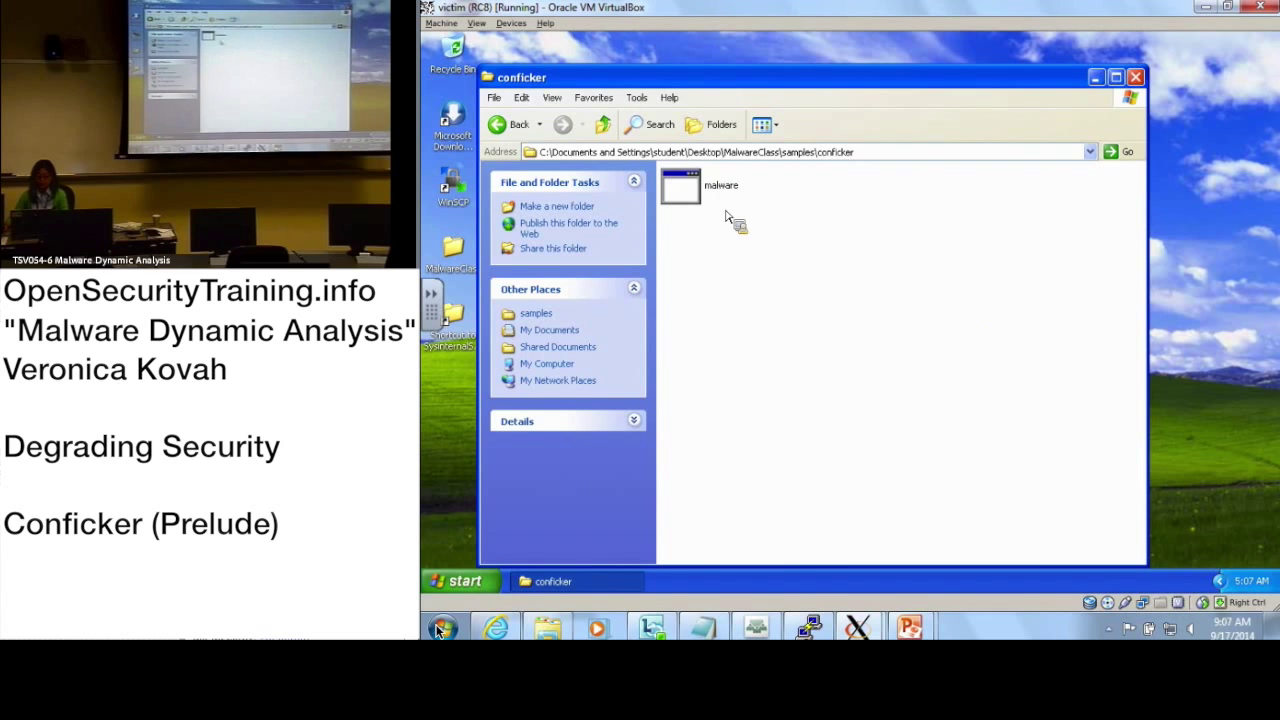
pyautogui.click(700, 206)
pyautogui.doubleClick(700, 206)
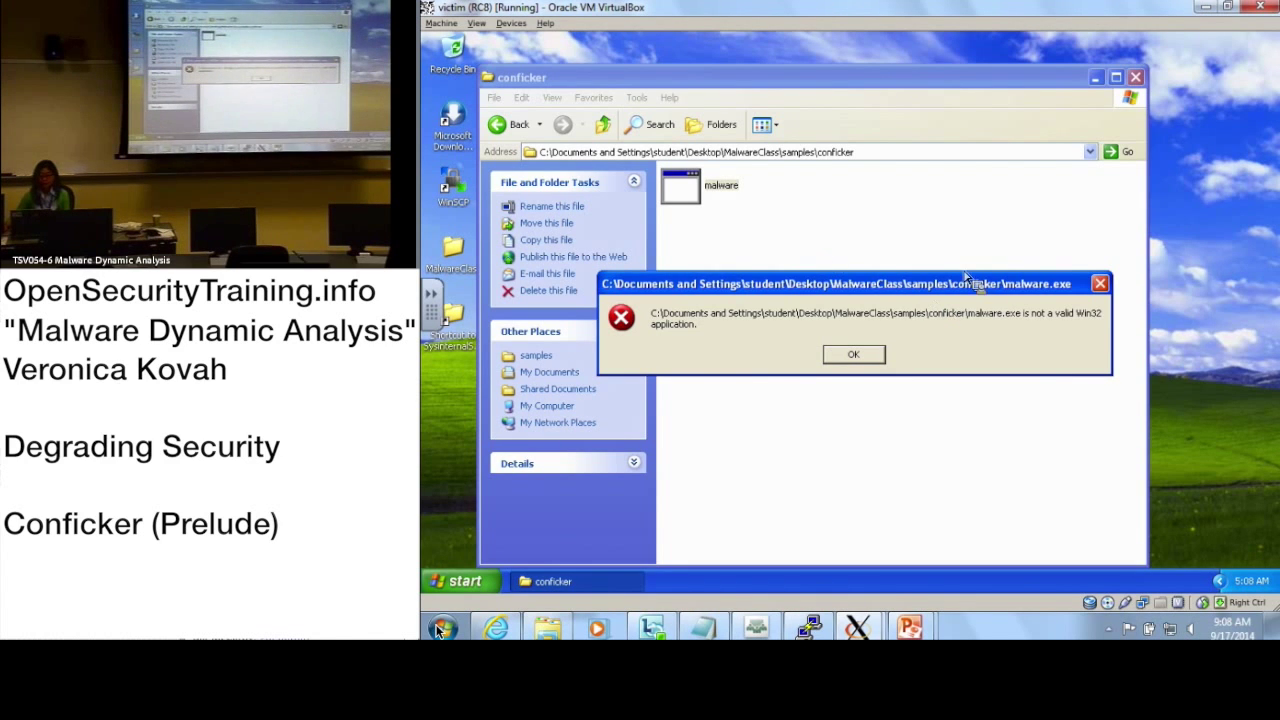
# Step: Dismiss the invalid Win32 application error and select the MalwareClass desktop icon
pyautogui.click(1100, 284)
pyautogui.moveTo(683, 188)
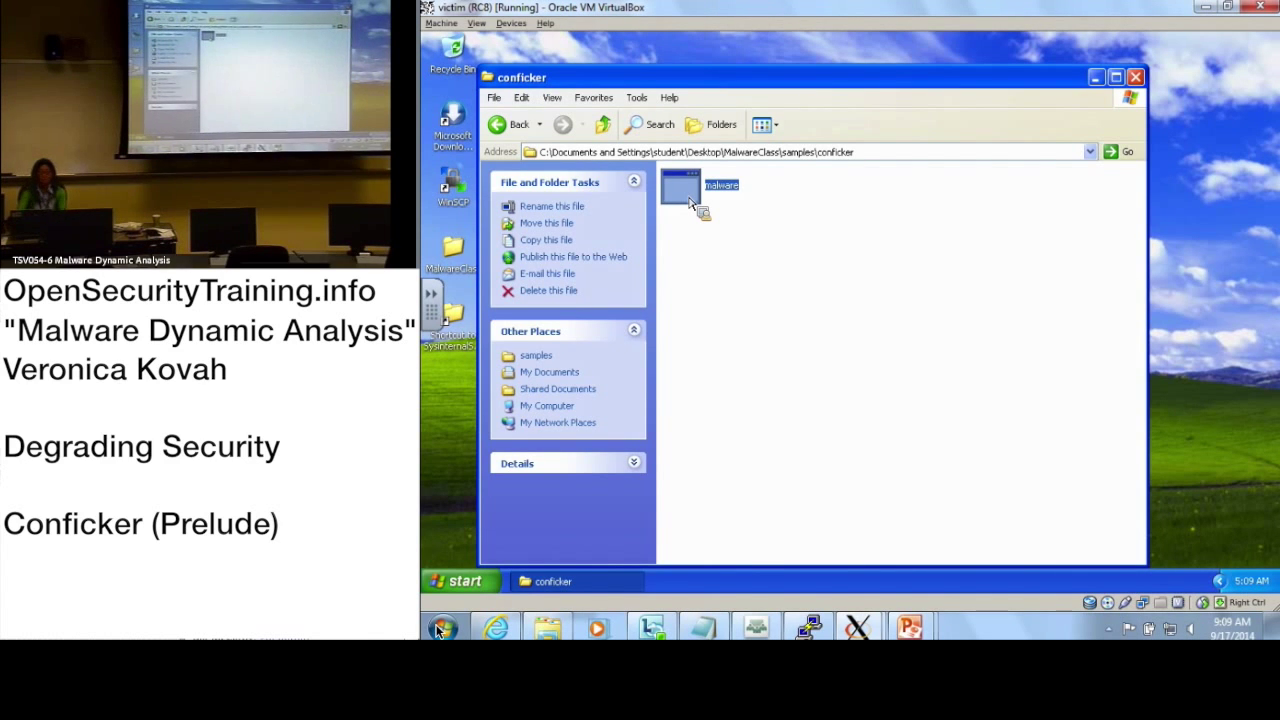
pyautogui.click(450, 258)
# Step: Open MalwareClass\tools\trid_net in a new window and select the TrIDNet program
pyautogui.doubleClick(450, 258)
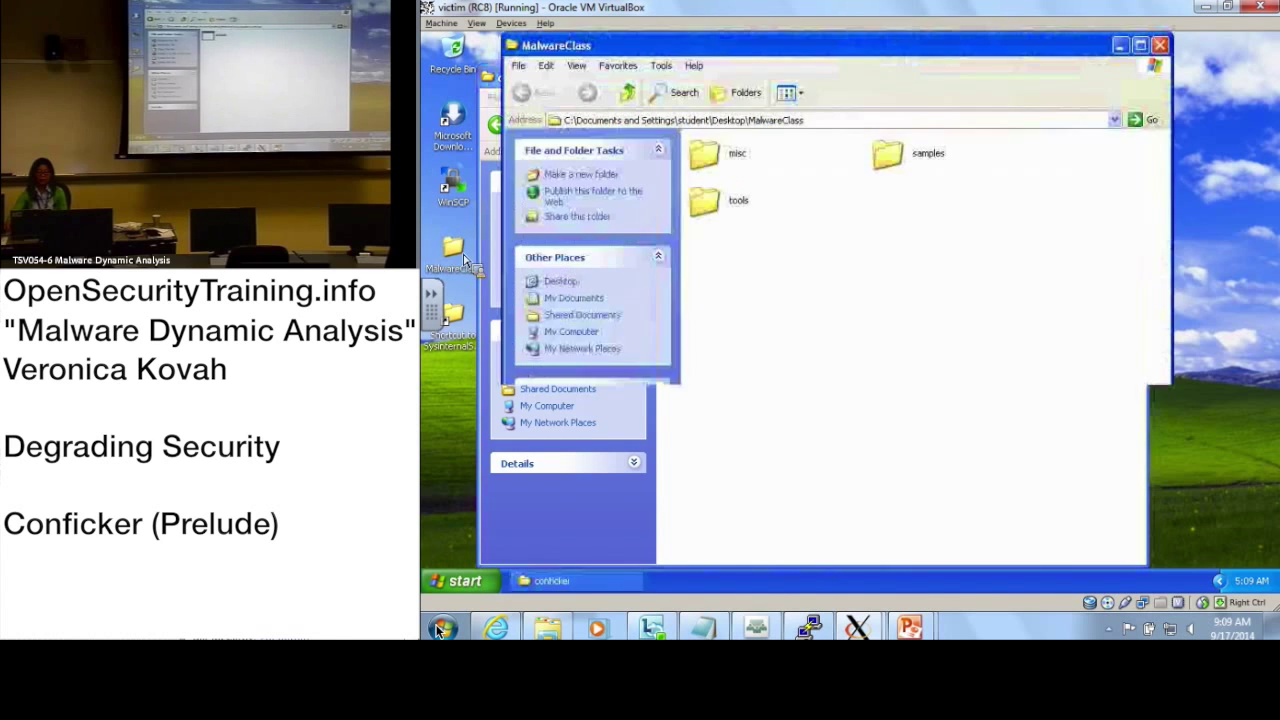
pyautogui.doubleClick(708, 208)
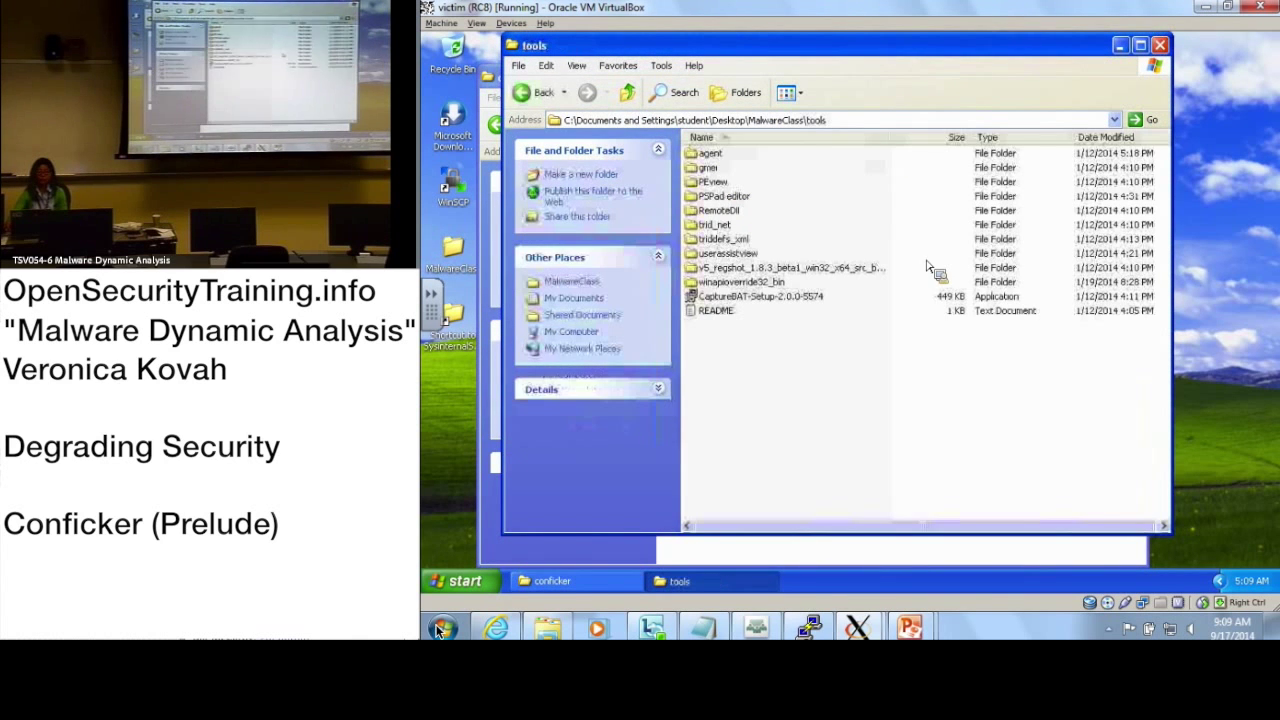
pyautogui.click(727, 228)
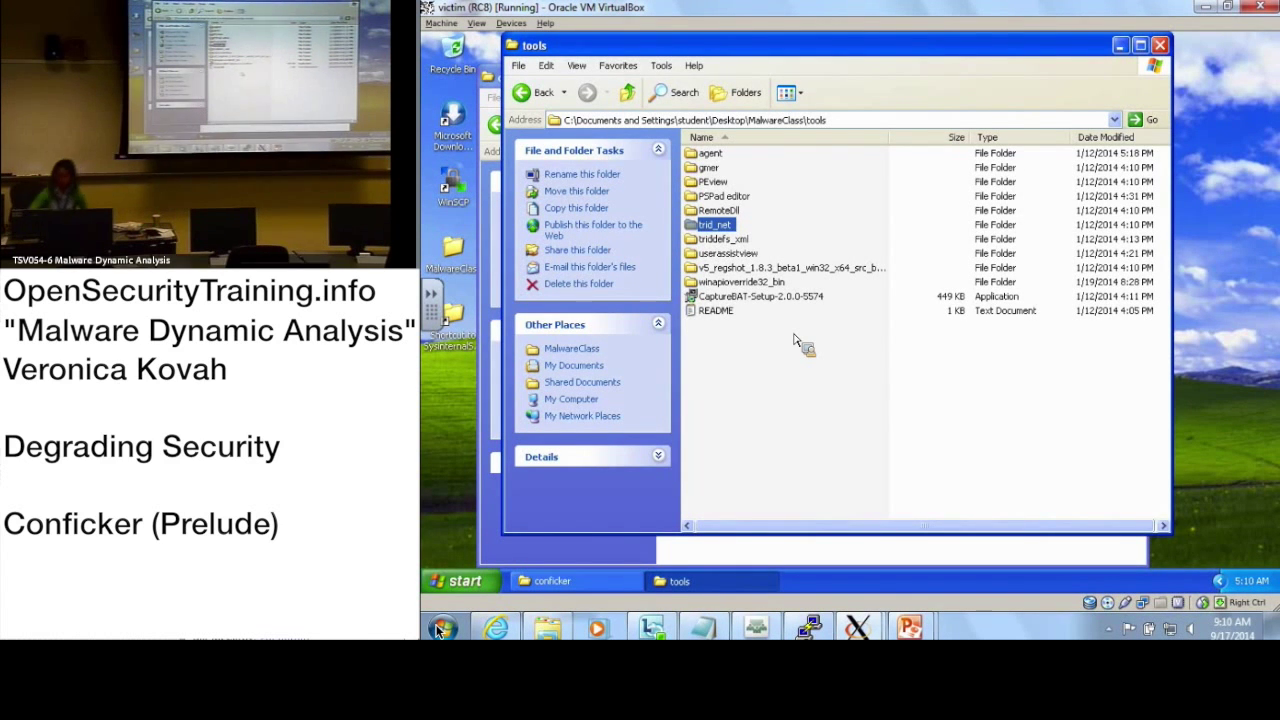
pyautogui.doubleClick(712, 228)
pyautogui.click(748, 212)
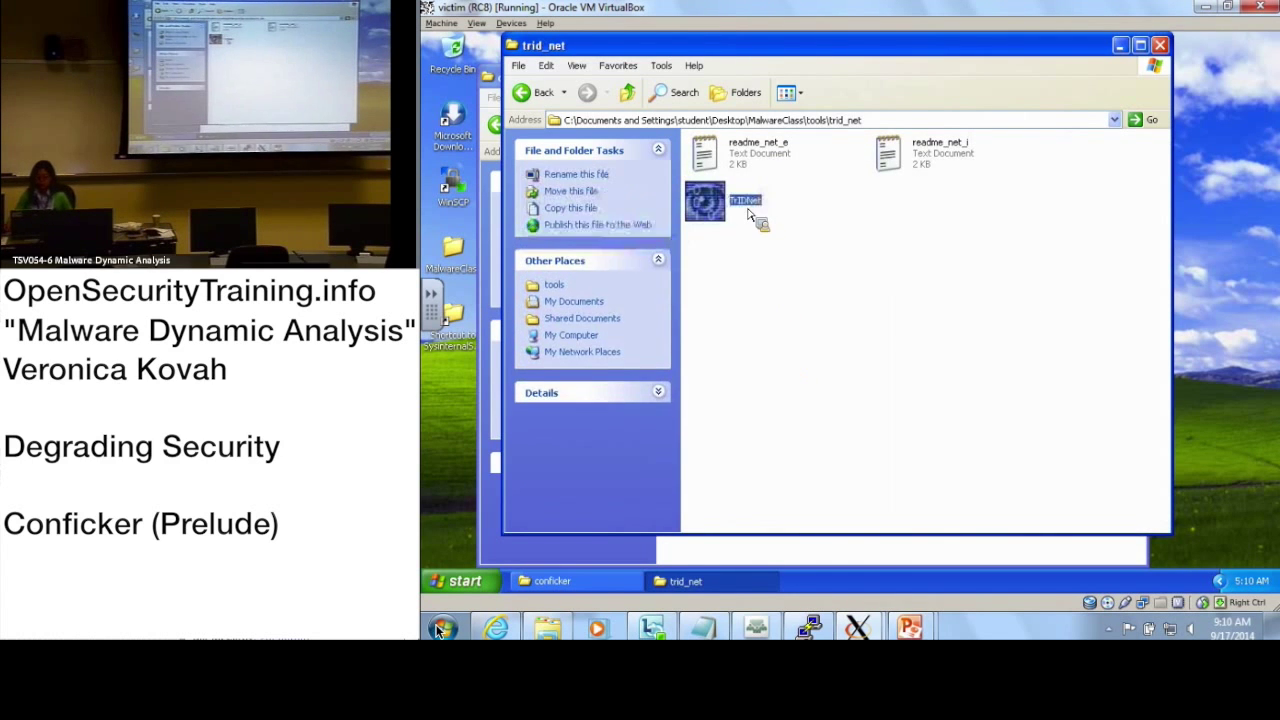
# Step: Launch TrIDNET and dismiss its About box
pyautogui.doubleClick(748, 212)
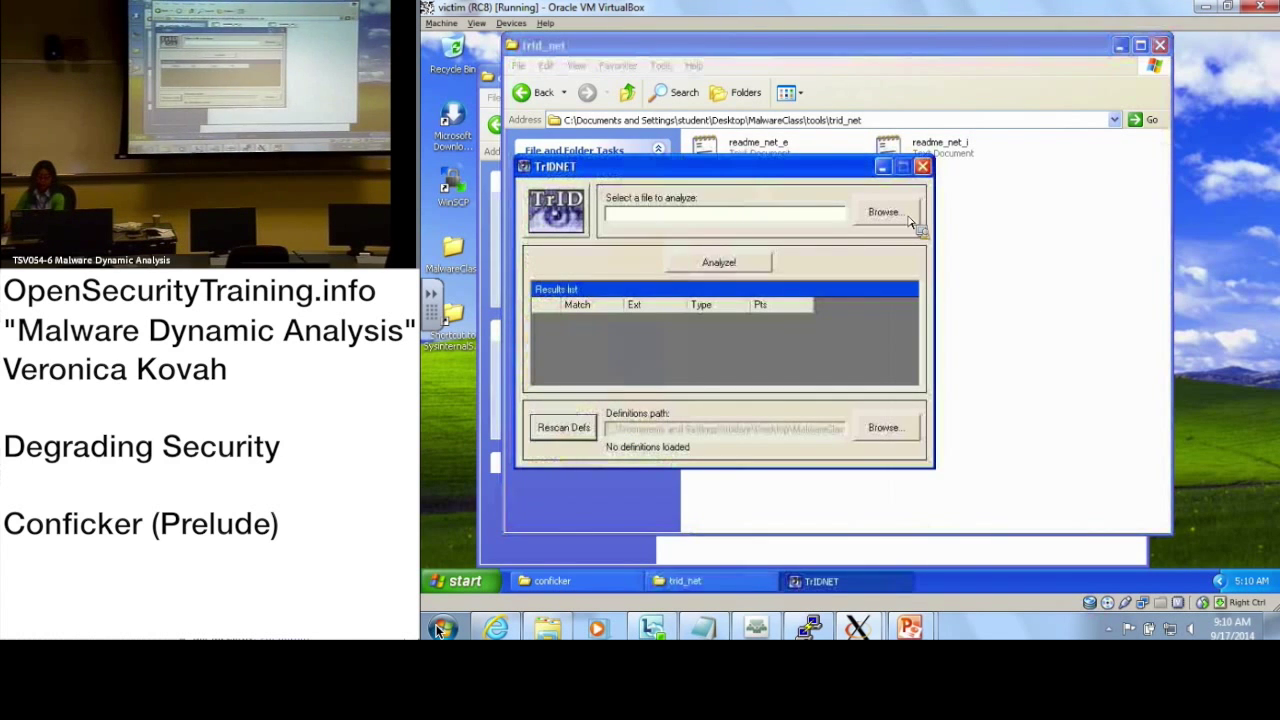
pyautogui.click(576, 436)
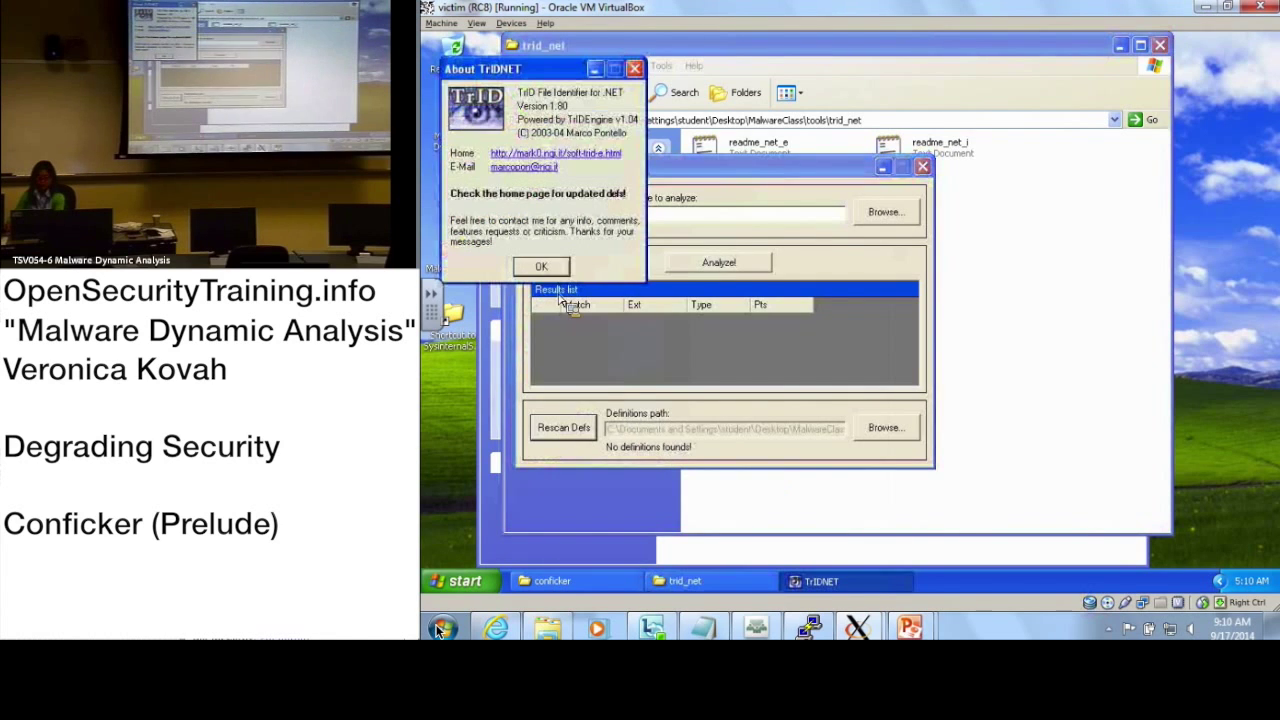
pyautogui.press('Return')
# Step: Load definitions from Desktop\MalwareClass\tools\triddefs_xml, giving 5226 definitions in memory
pyautogui.click(905, 430)
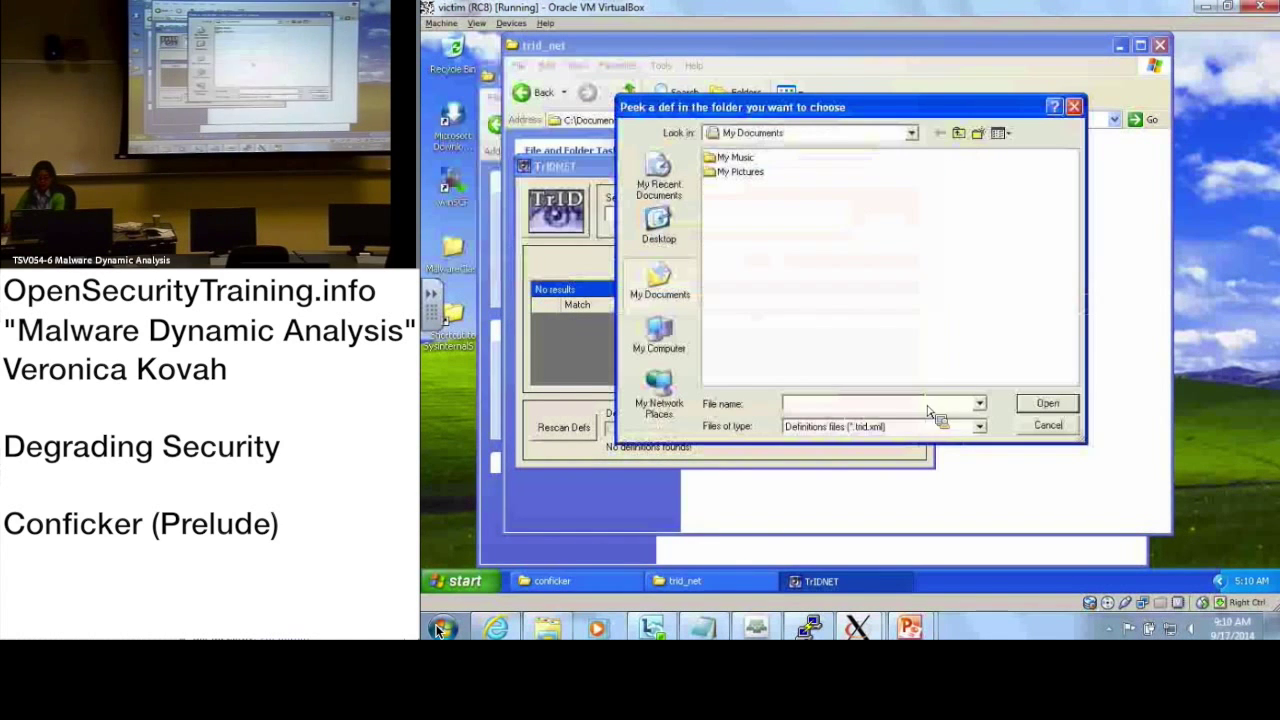
pyautogui.click(659, 225)
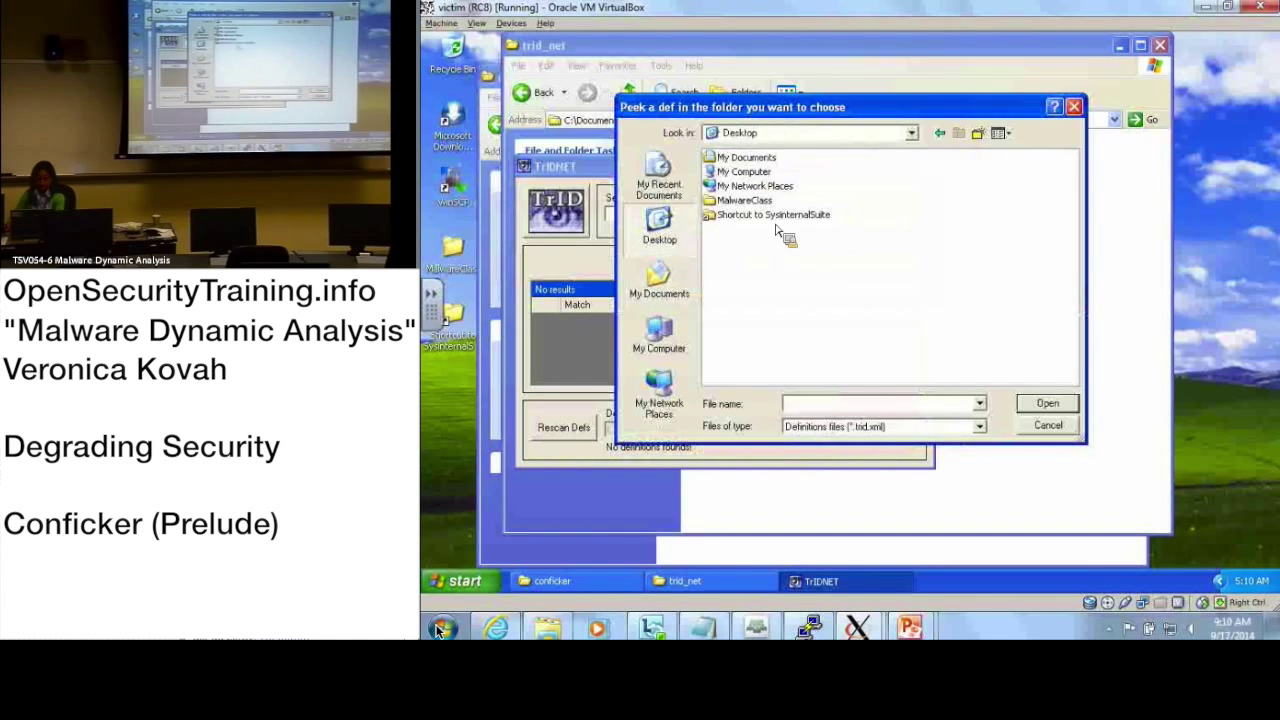
pyautogui.doubleClick(755, 200)
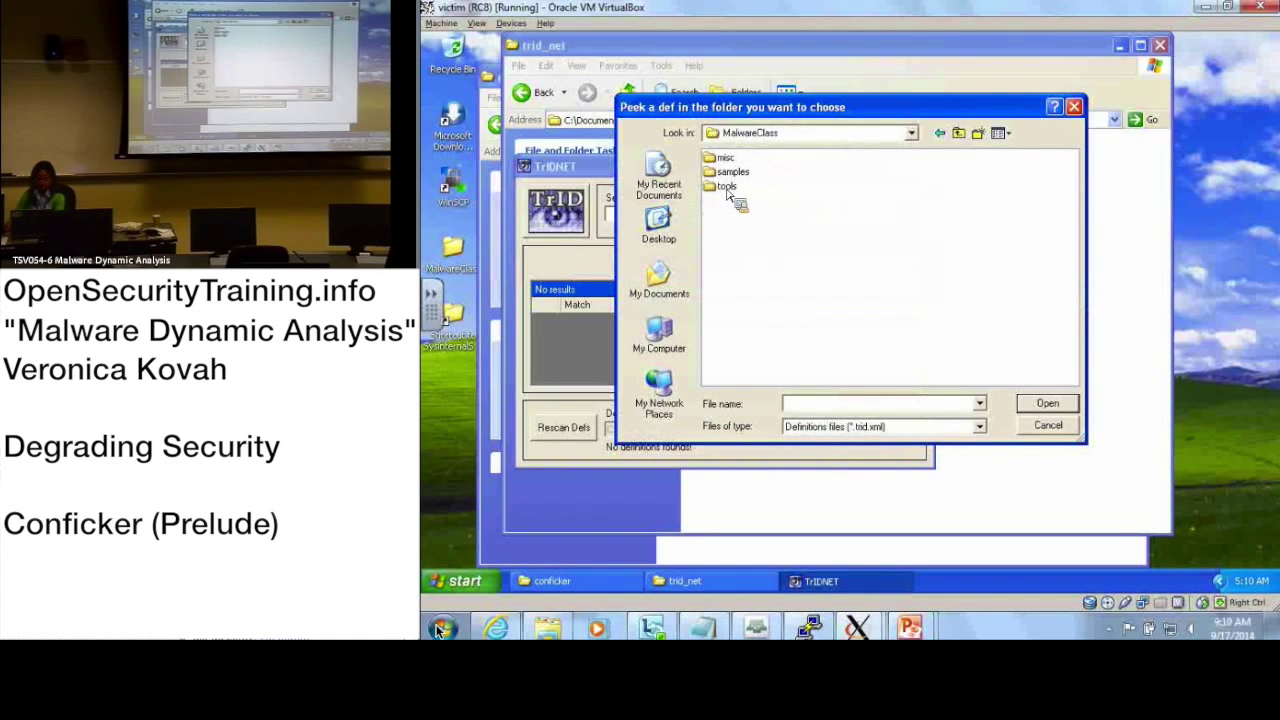
pyautogui.doubleClick(728, 187)
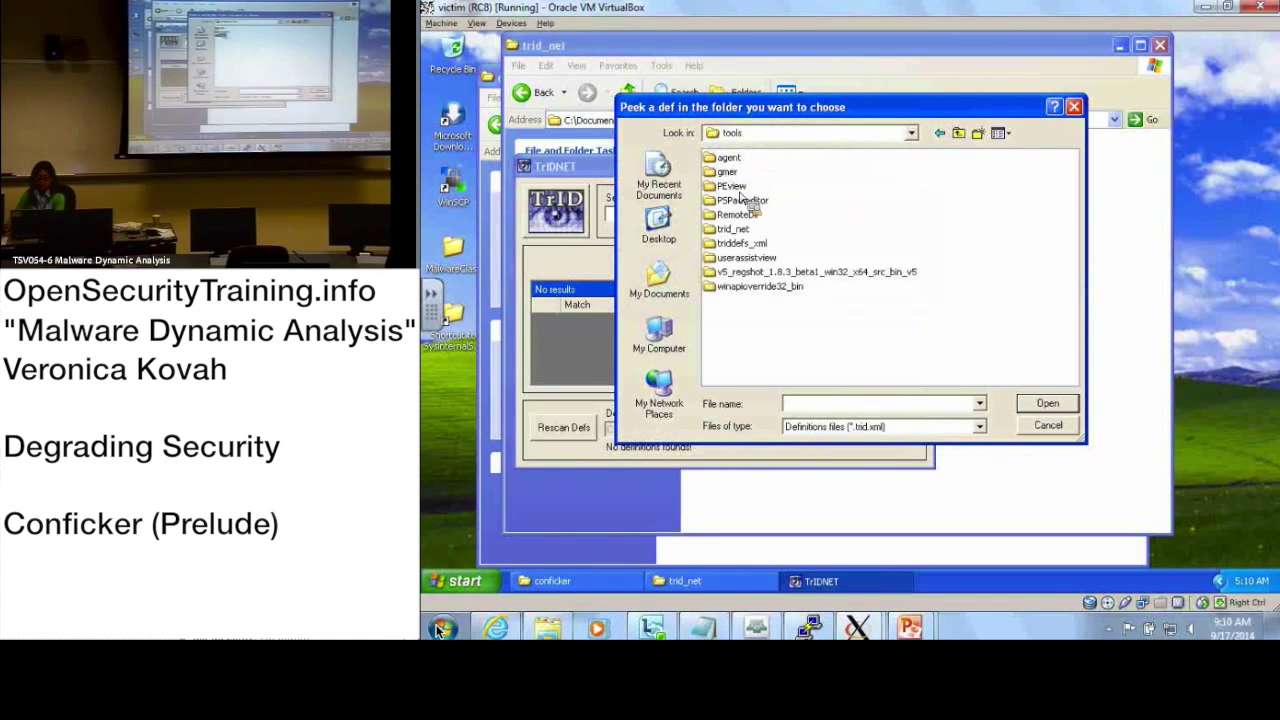
pyautogui.doubleClick(752, 243)
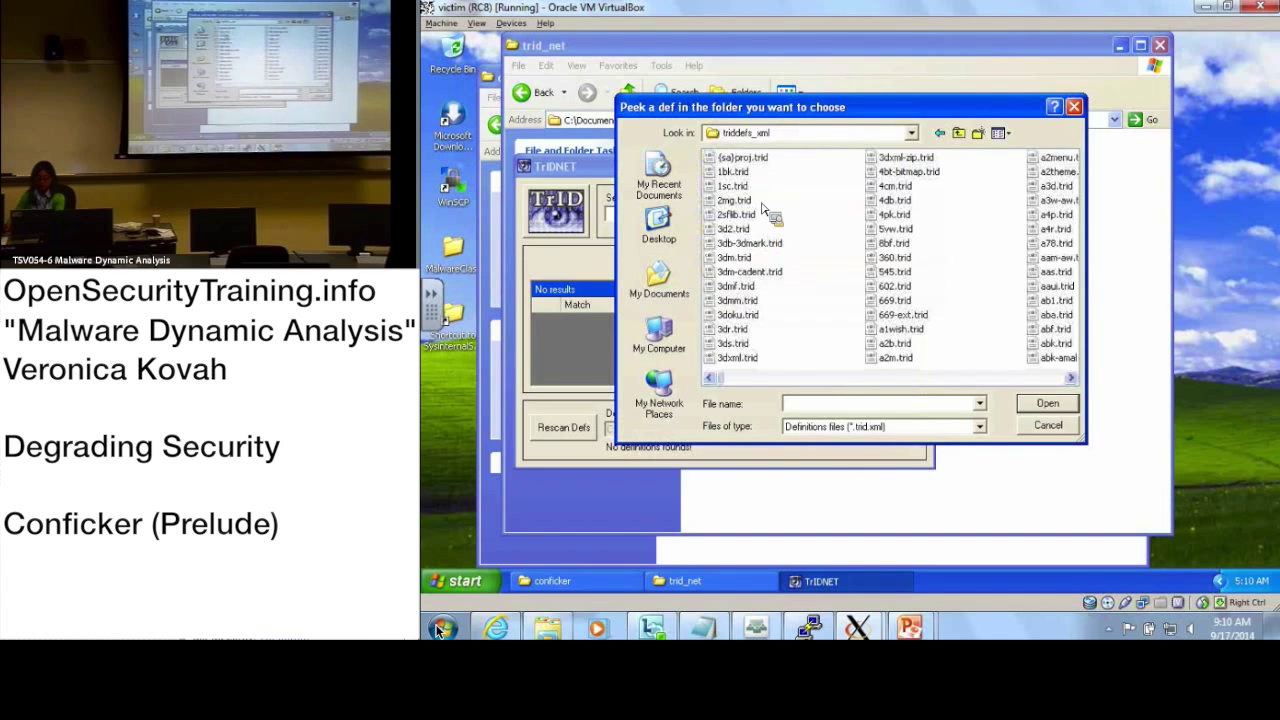
pyautogui.click(1047, 404)
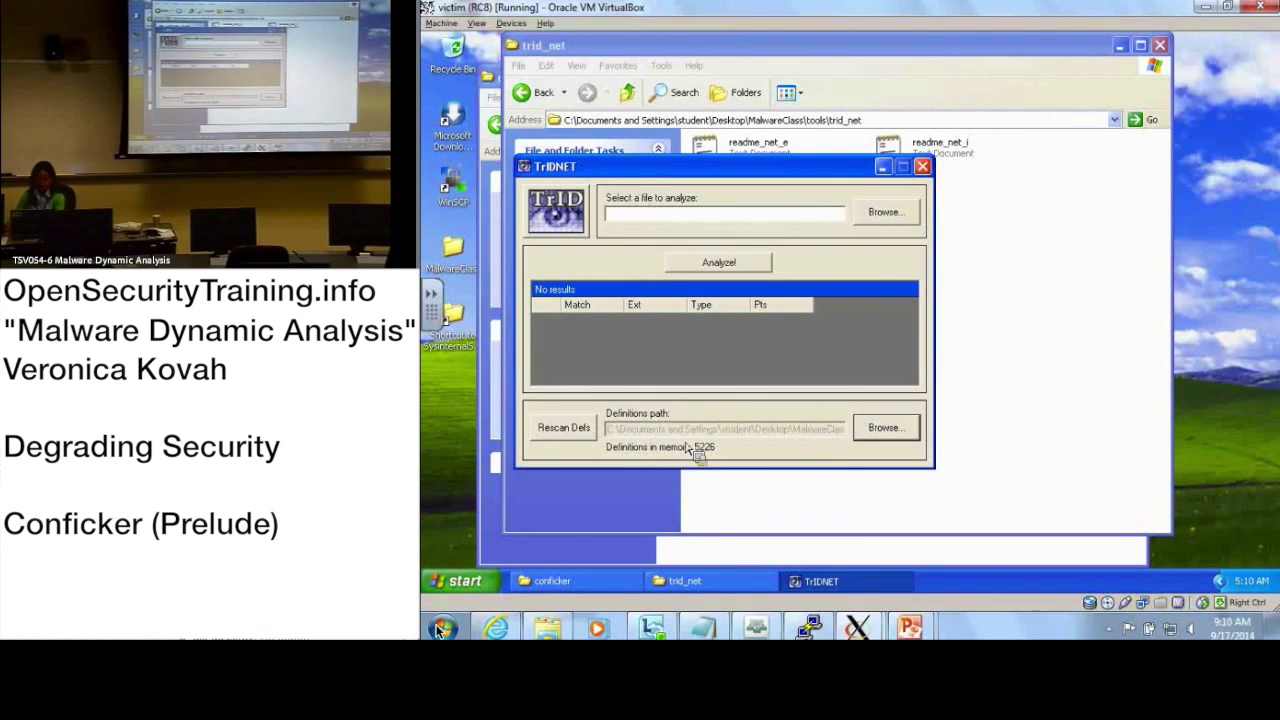
# Step: Browse to MalwareClass\samples\conficker and load its malware file into TrIDNET
pyautogui.click(885, 212)
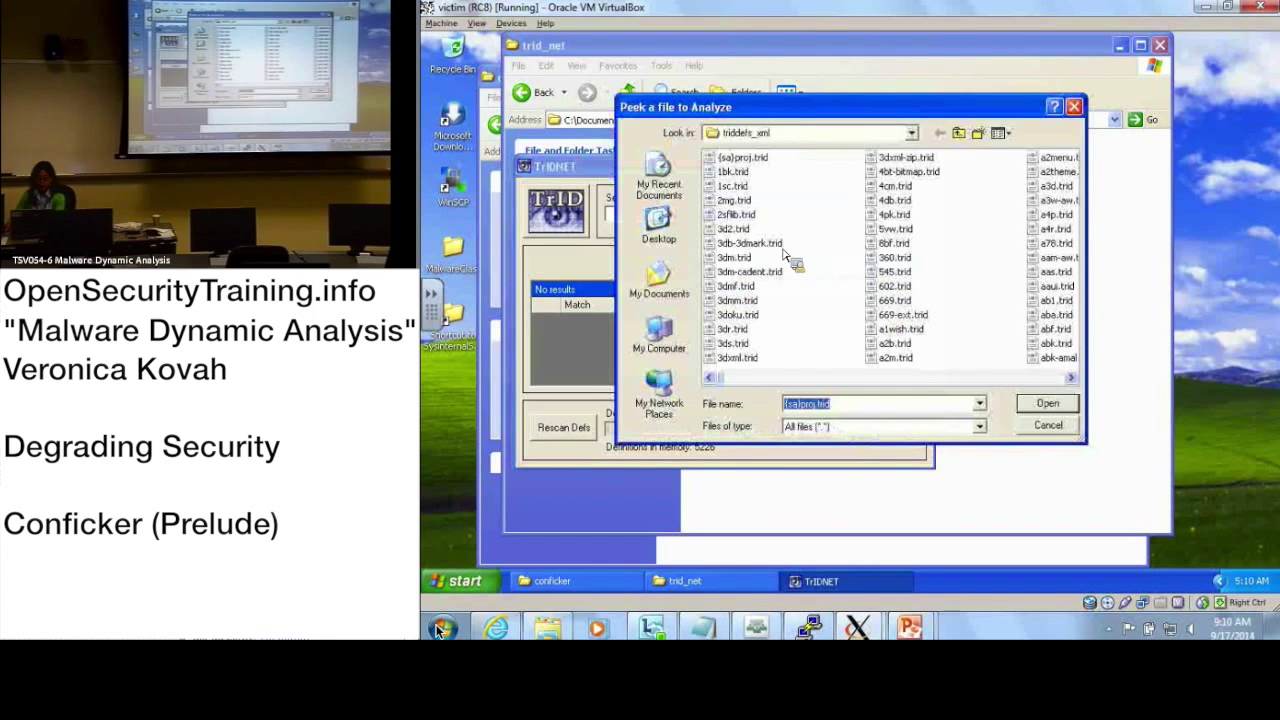
pyautogui.press('BackSpace')
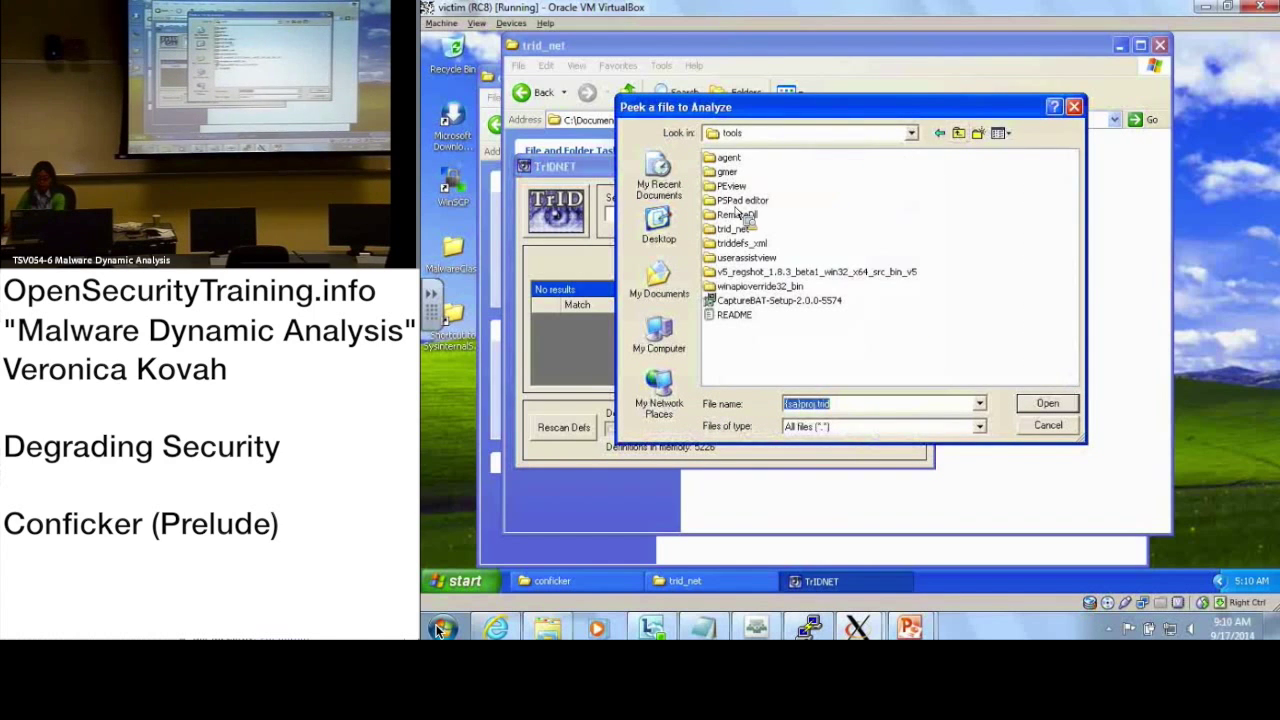
pyautogui.click(958, 133)
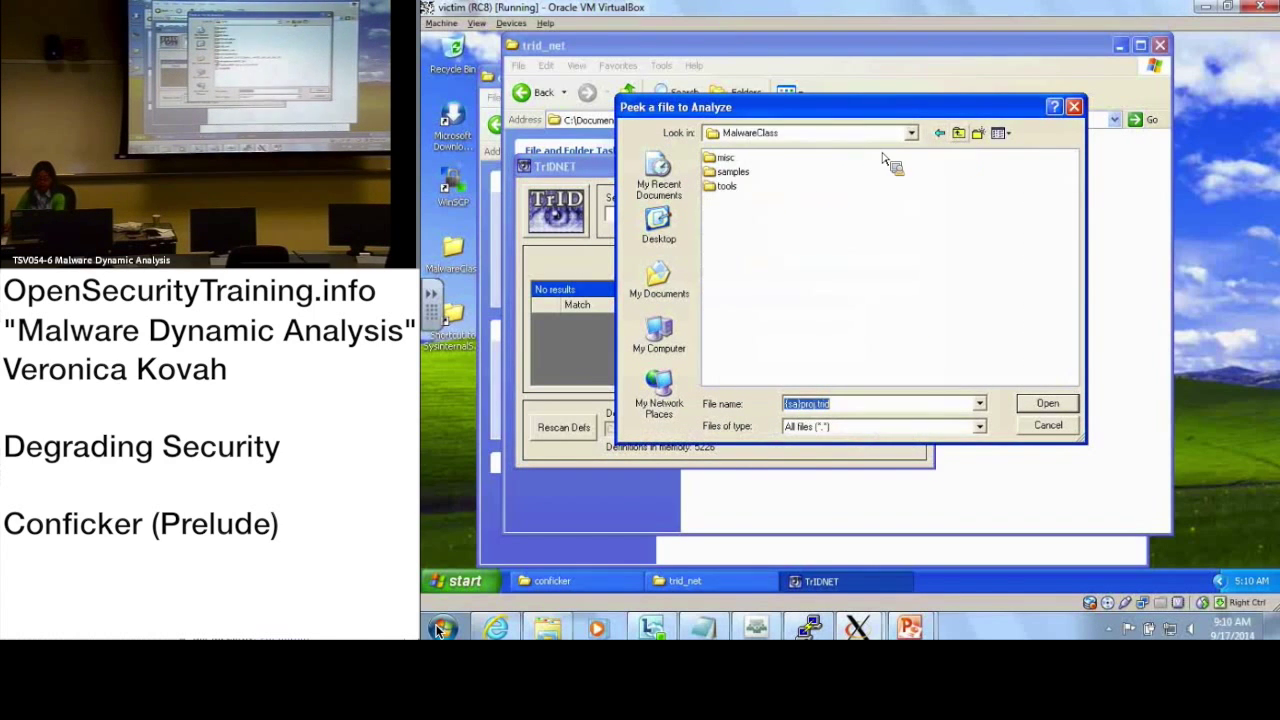
pyautogui.doubleClick(732, 172)
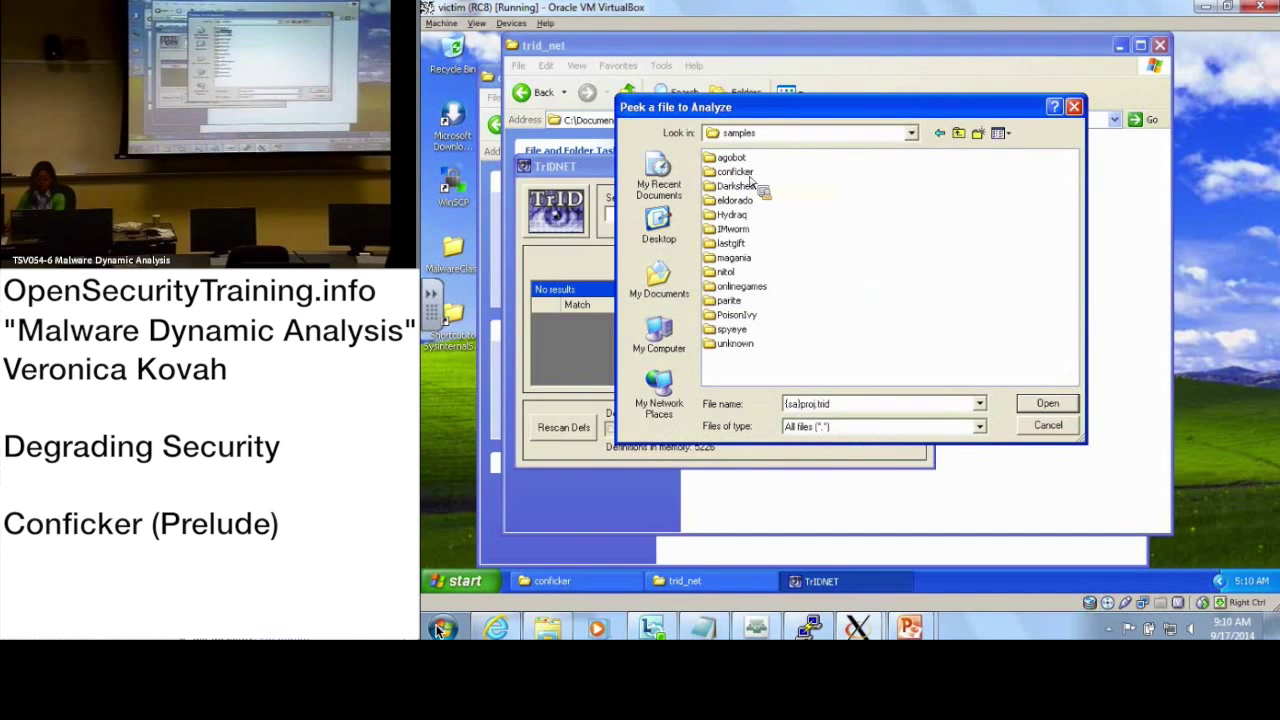
pyautogui.doubleClick(740, 172)
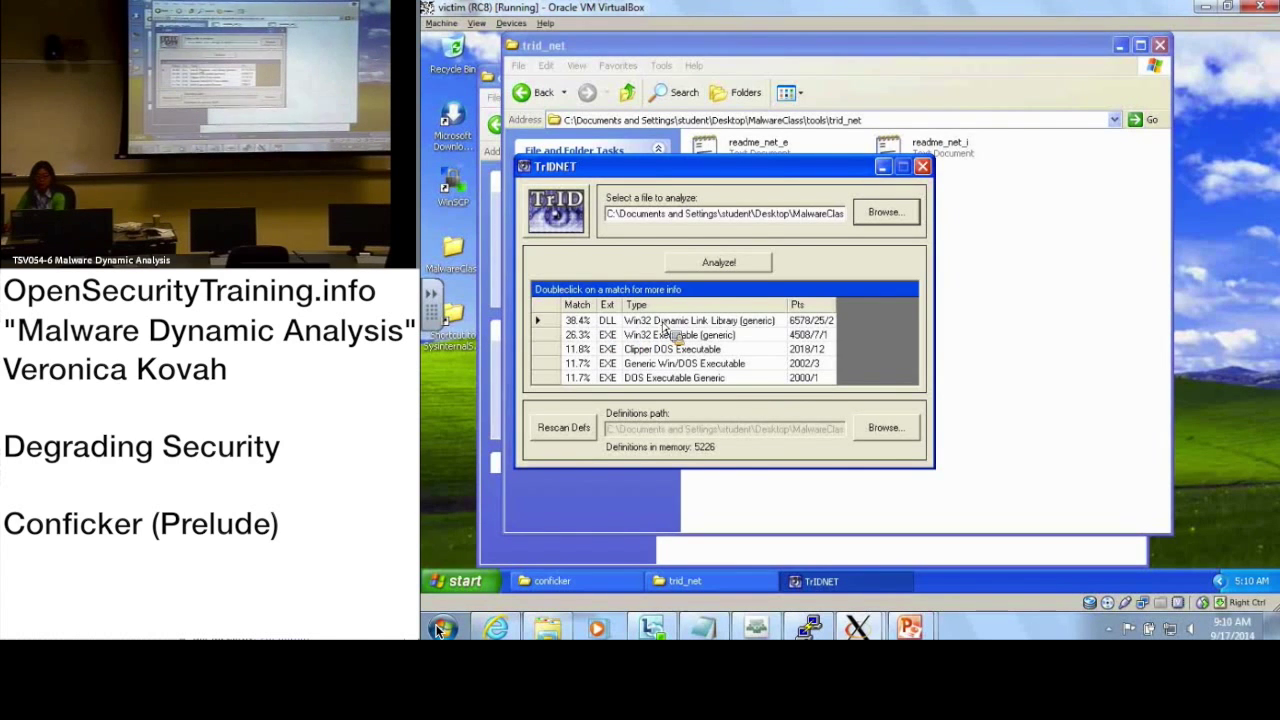
# Step: Highlight the top match, Win32 Dynamic Link Library (38.4%), then close TrIDNET and the trid_net window
pyautogui.click(664, 324)
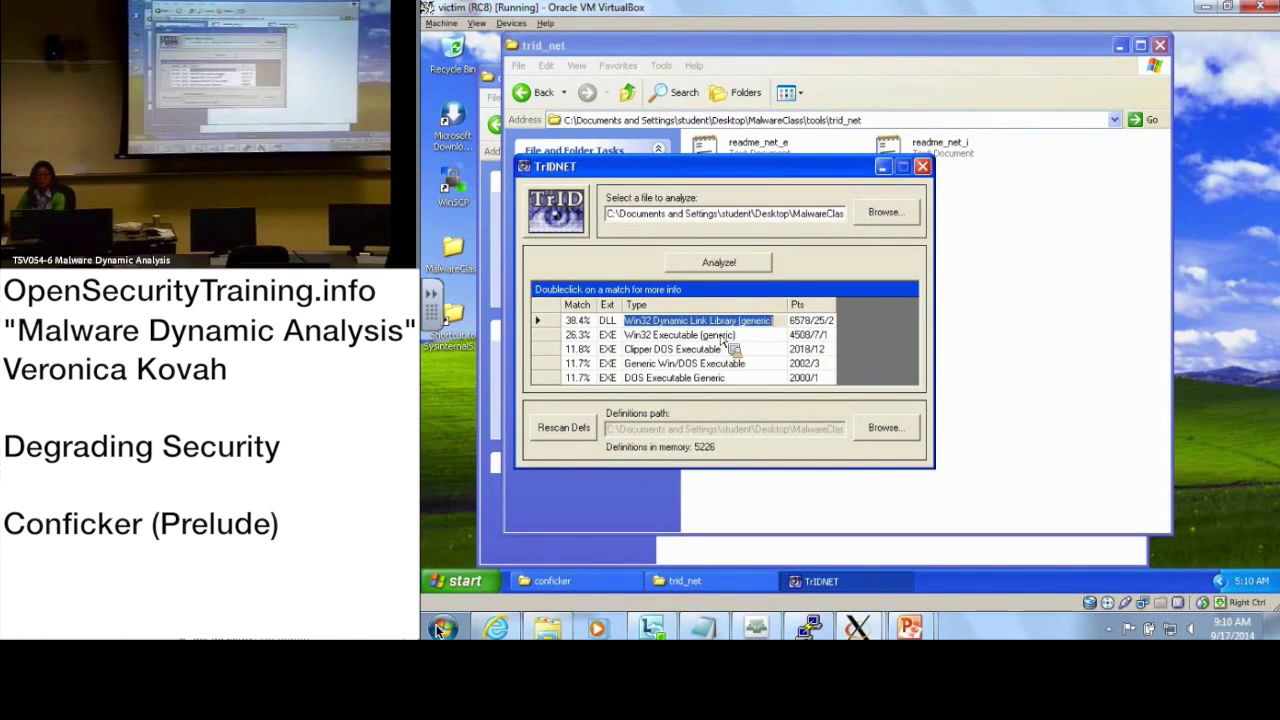
pyautogui.click(923, 167)
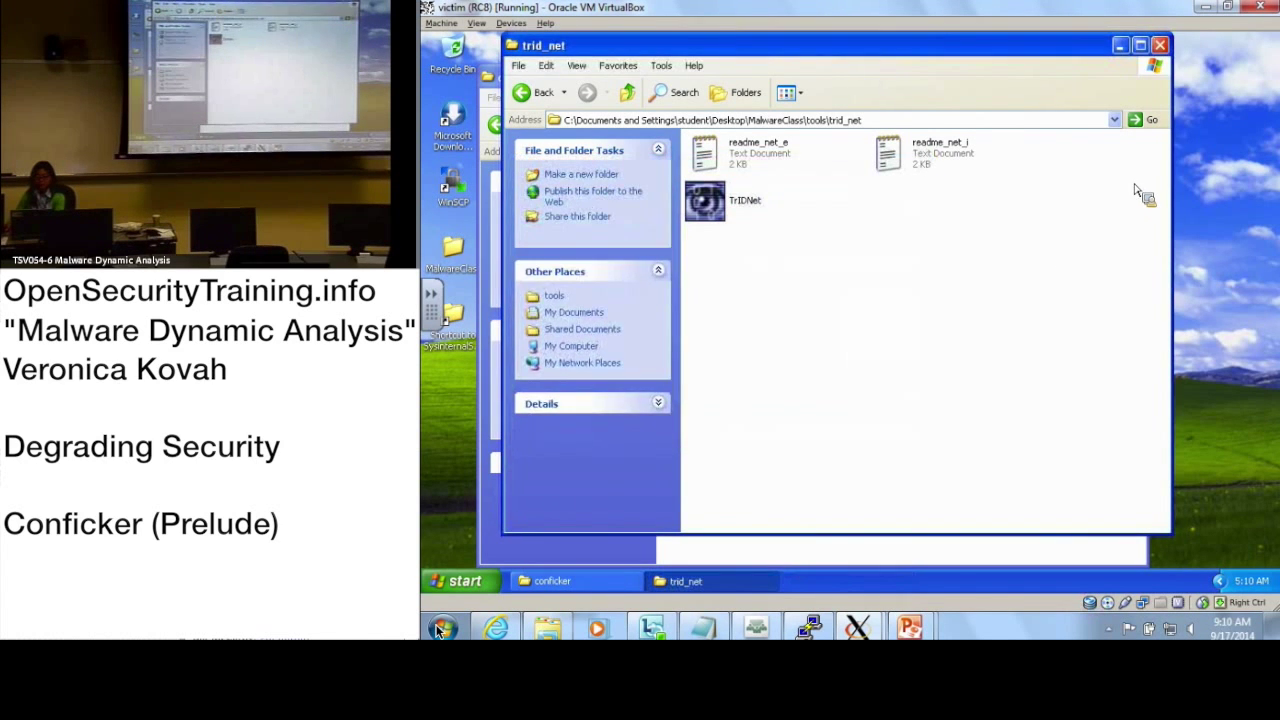
pyautogui.click(1160, 45)
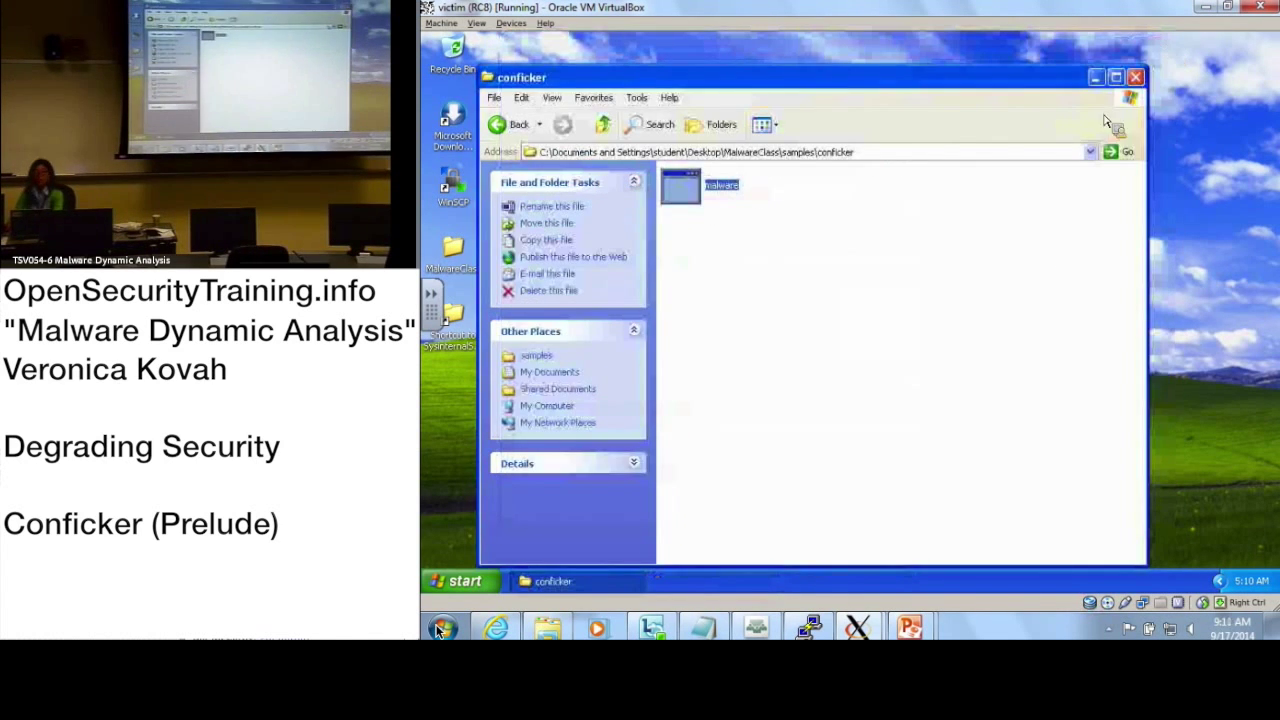